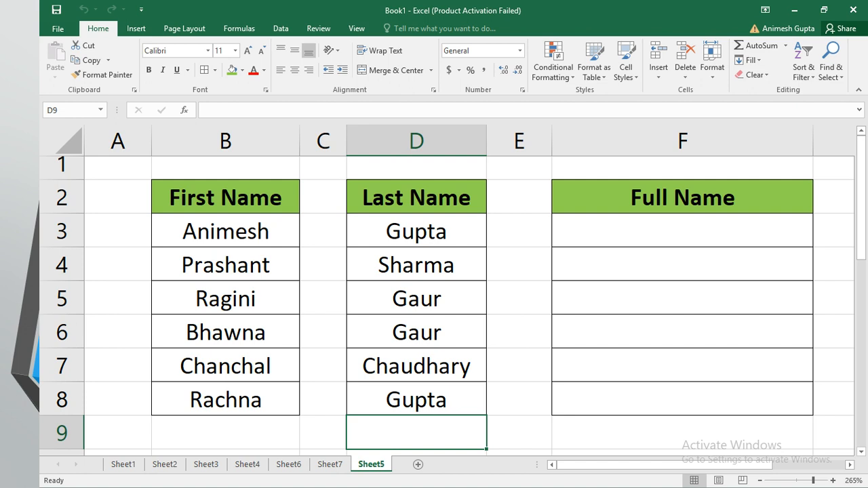
drag(226, 197, 225, 401)
drag(416, 198, 417, 400)
drag(683, 197, 682, 400)
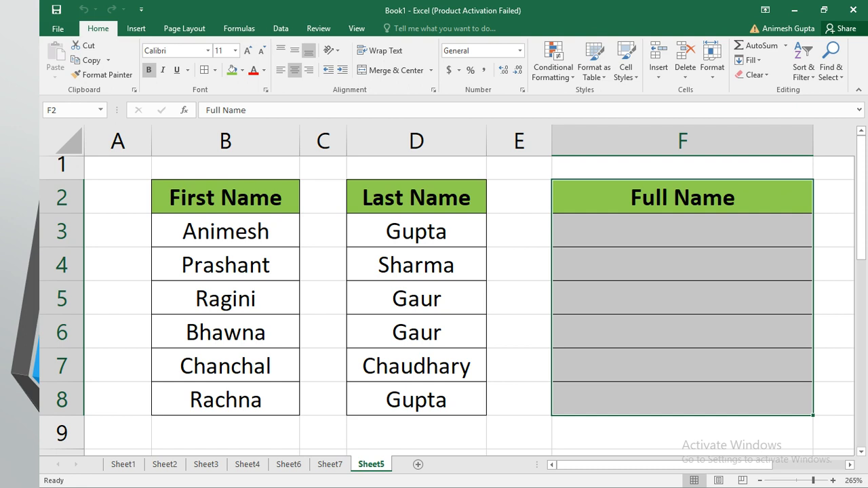
drag(225, 197, 225, 400)
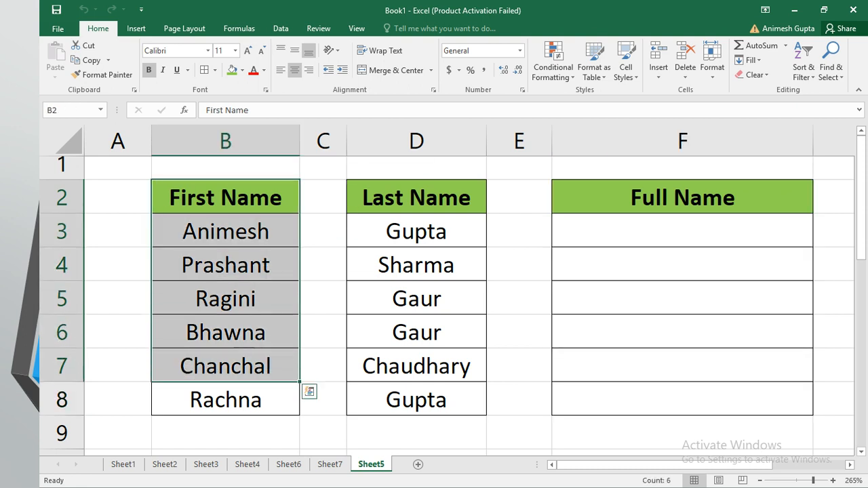
drag(417, 197, 416, 401)
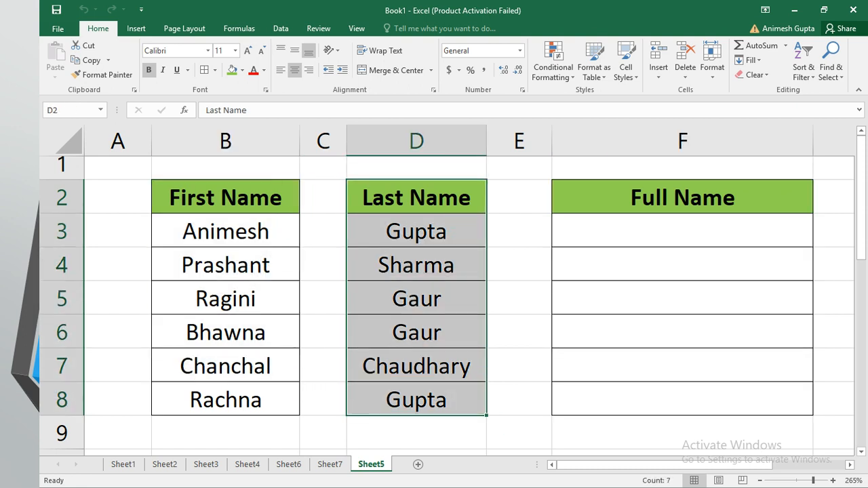
Fill the First Name cells B3:B8 with light gold and the Last Name cells D3:D8 with light blue.
drag(225, 231, 225, 400)
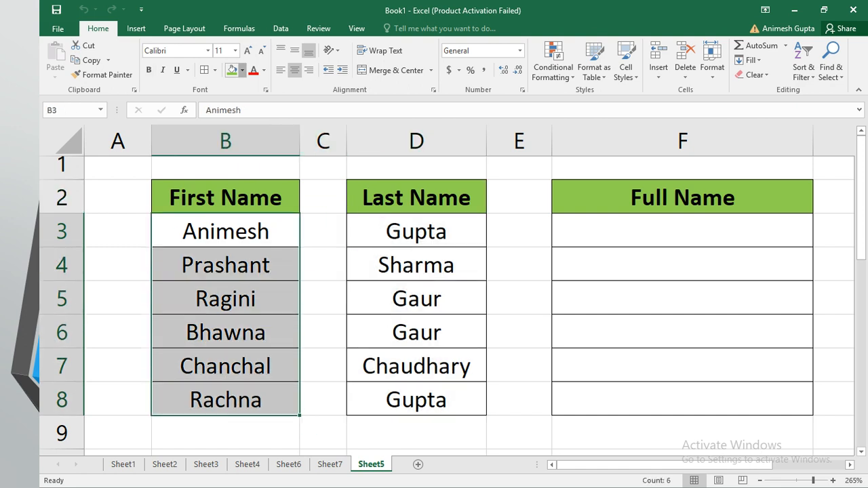
click(243, 70)
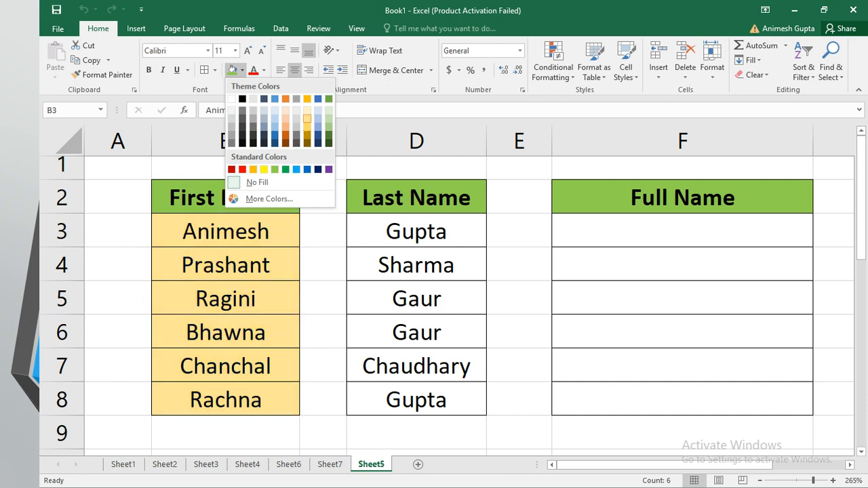
click(307, 118)
drag(416, 231, 417, 400)
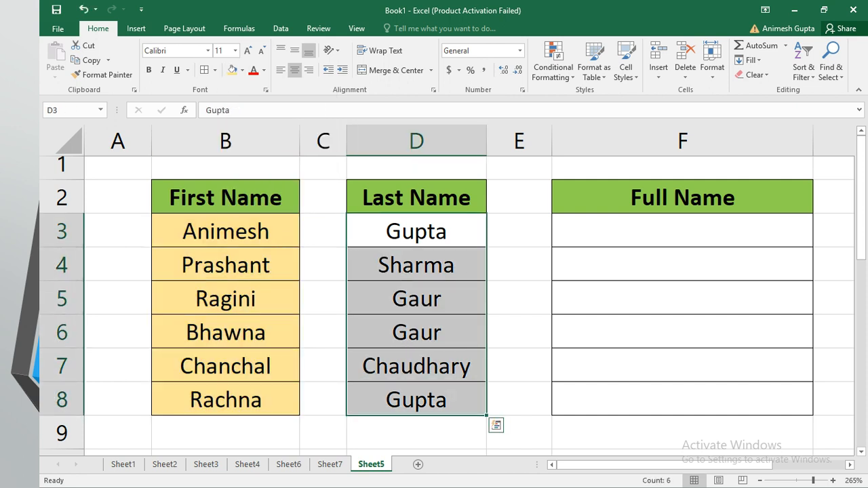
click(243, 70)
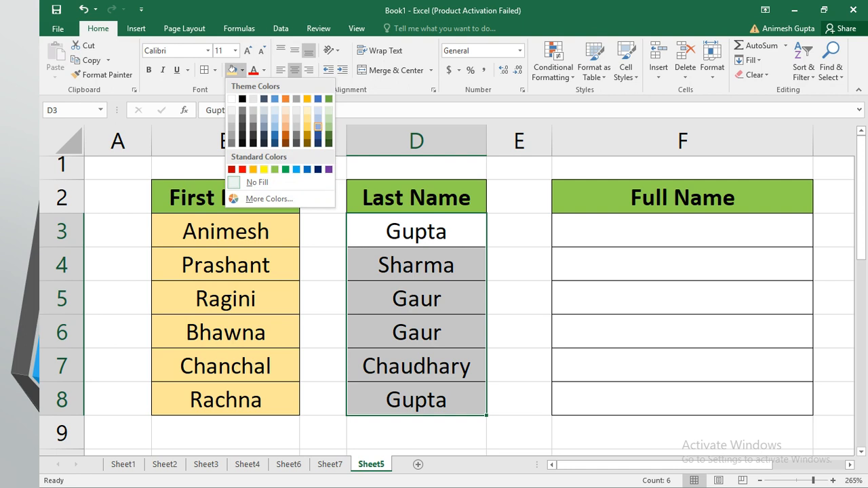
click(318, 118)
Fill the empty Full Name cells F3:F8 with a light blue-gray color.
drag(683, 231, 683, 401)
click(243, 70)
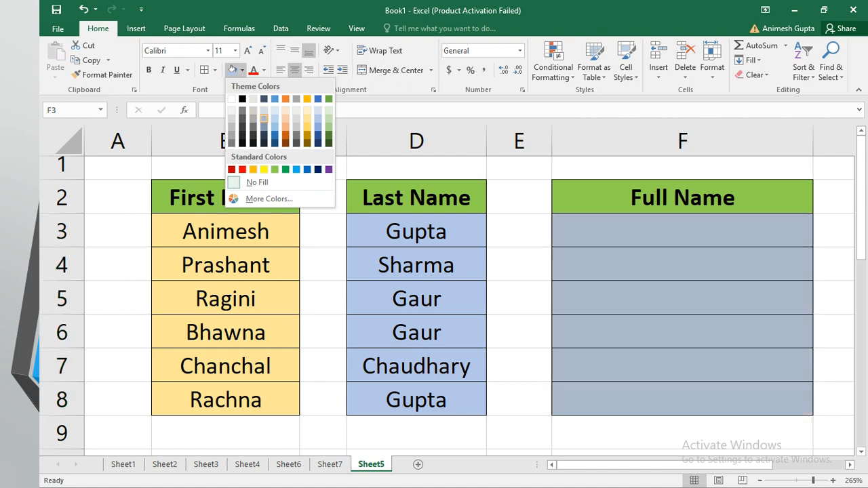
click(264, 118)
click(243, 70)
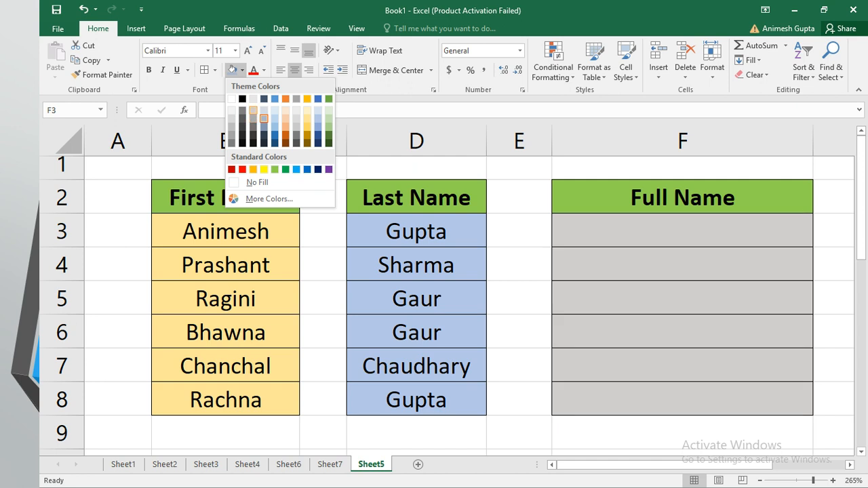
key(Escape)
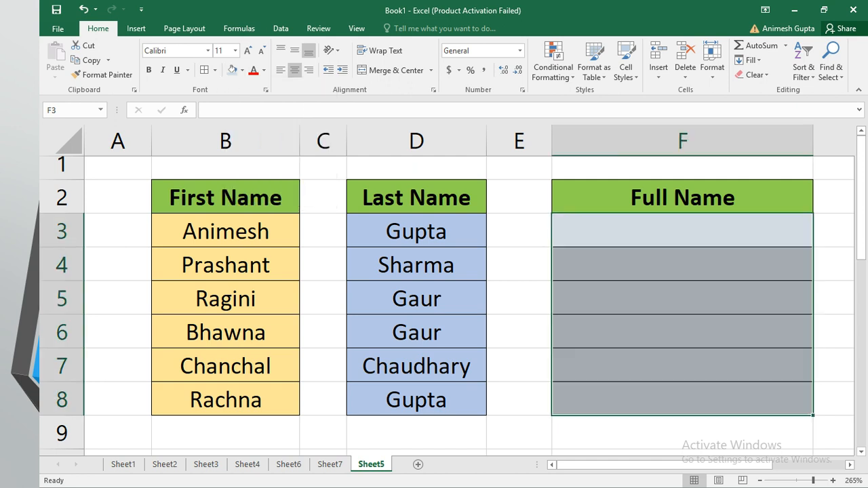
click(117, 197)
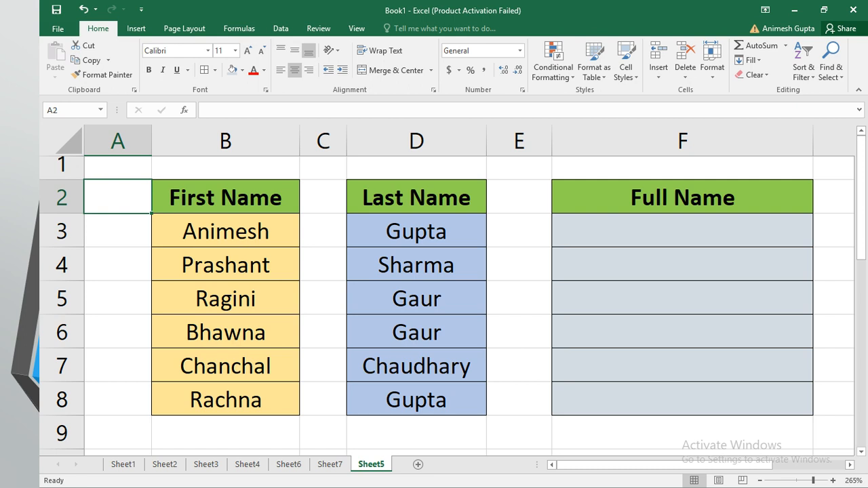
Enter the formula =B3&" "&D3 in cell F3 and copy it down the Full Name column to F8.
click(225, 231)
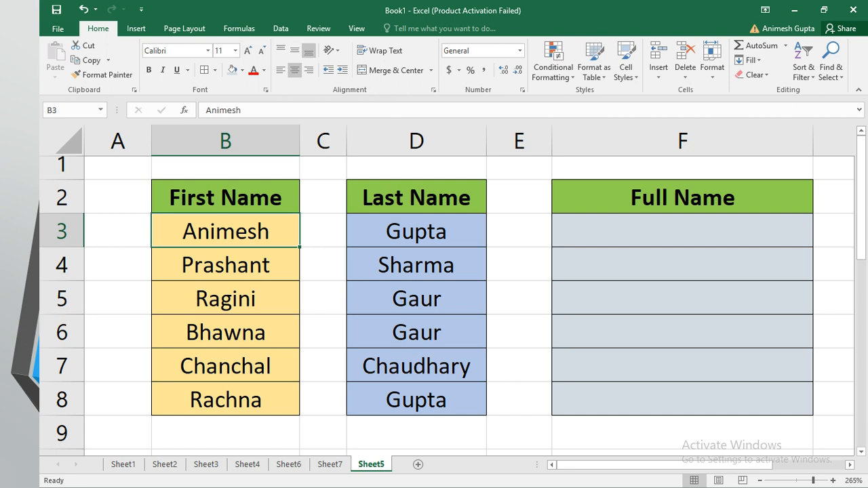
click(417, 232)
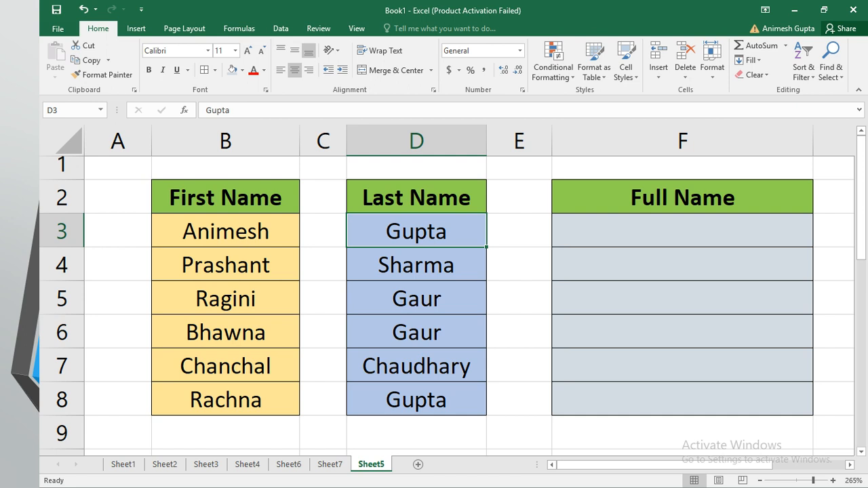
click(683, 232)
text(=)
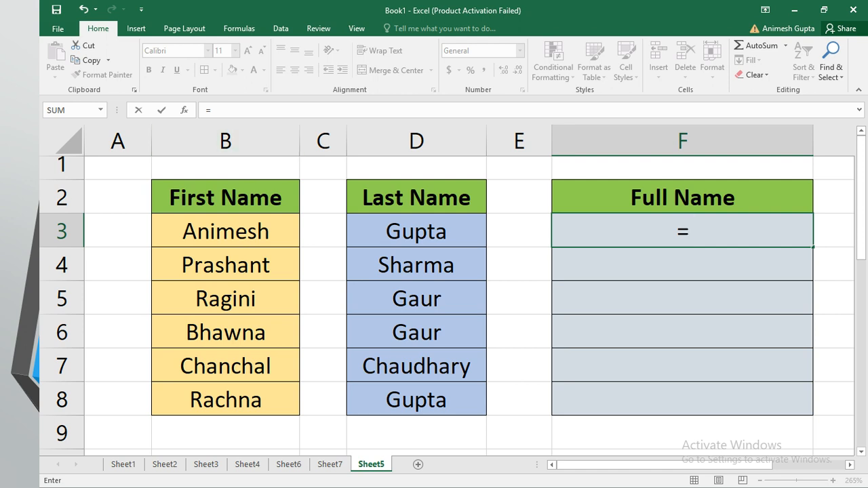
text(B)
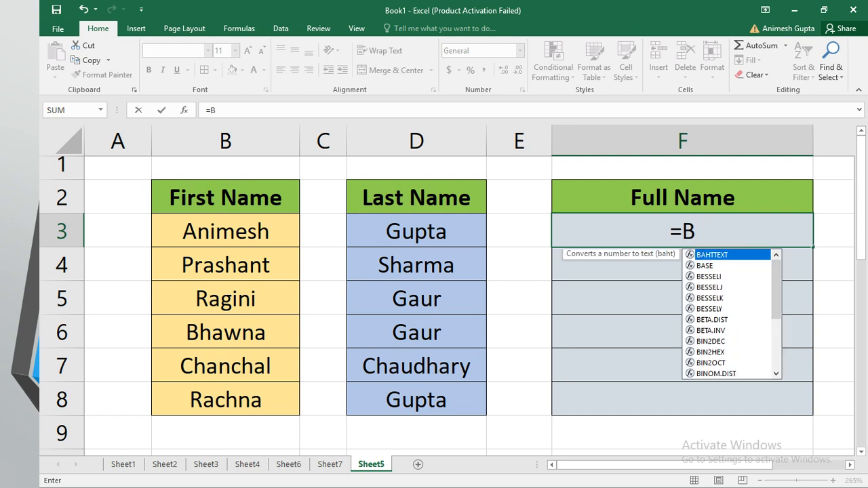
text(3)
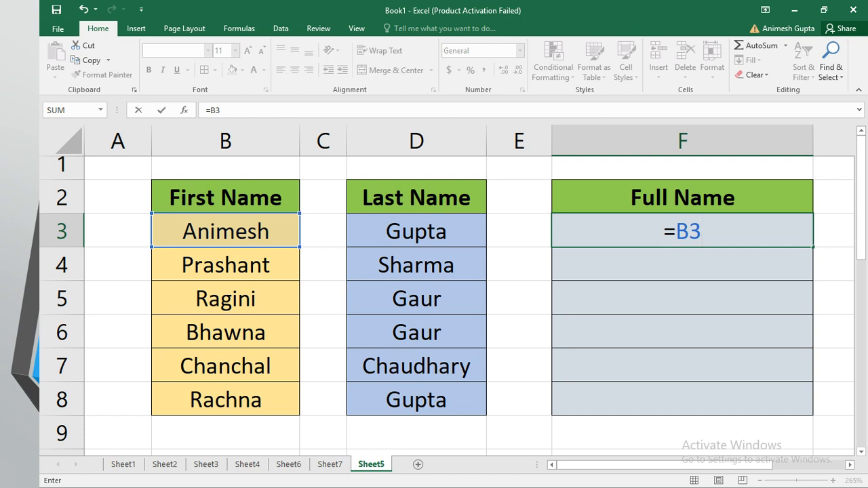
text(&)
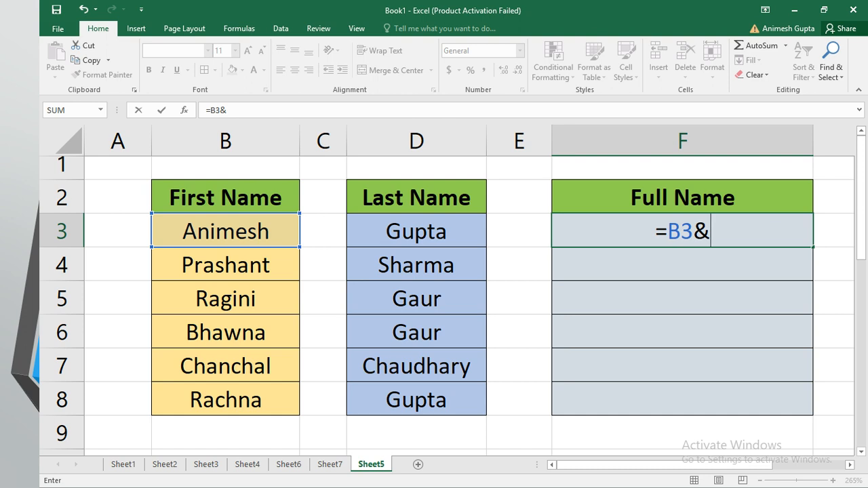
text(" )
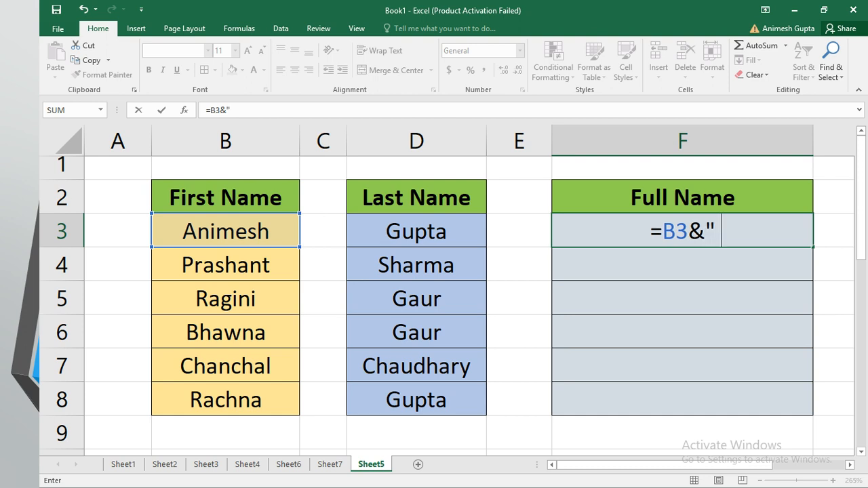
text(")
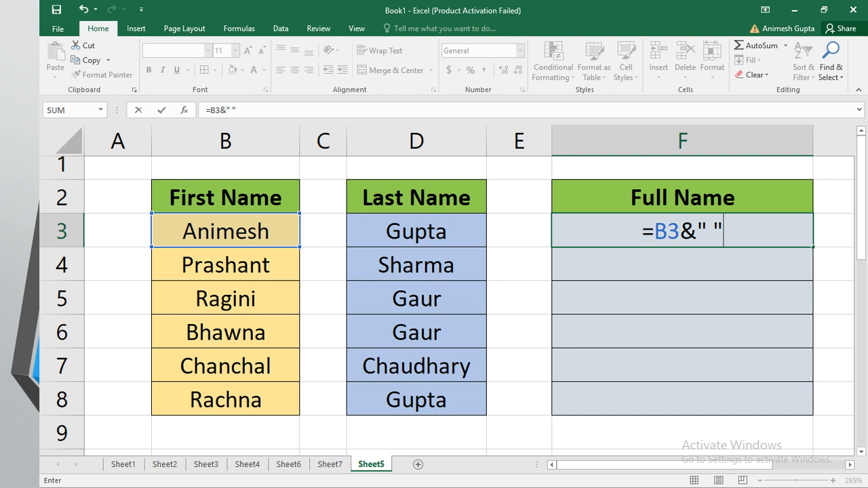
text(&)
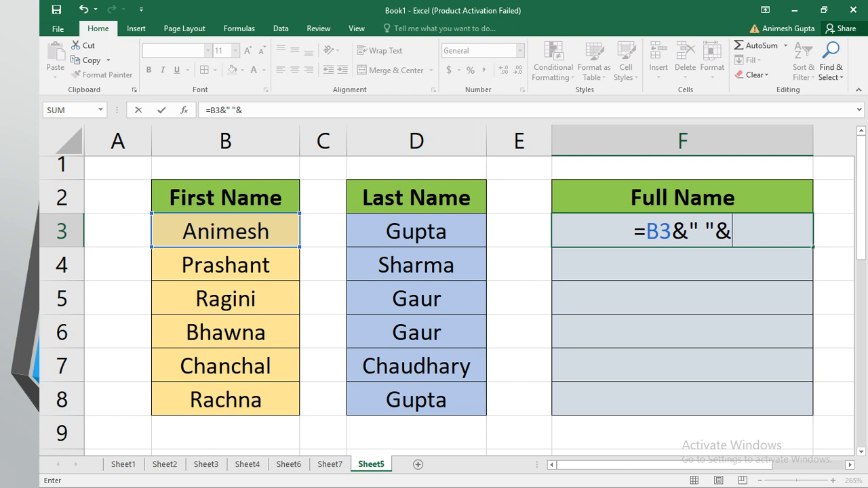
text(D)
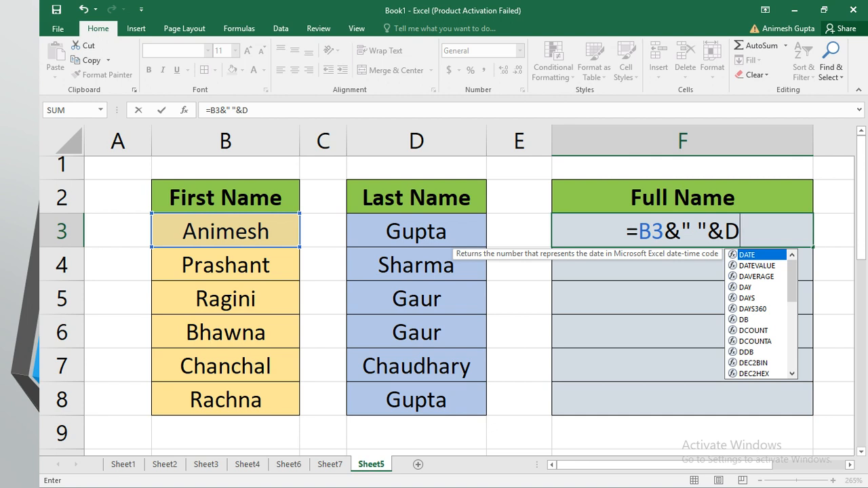
text(3)
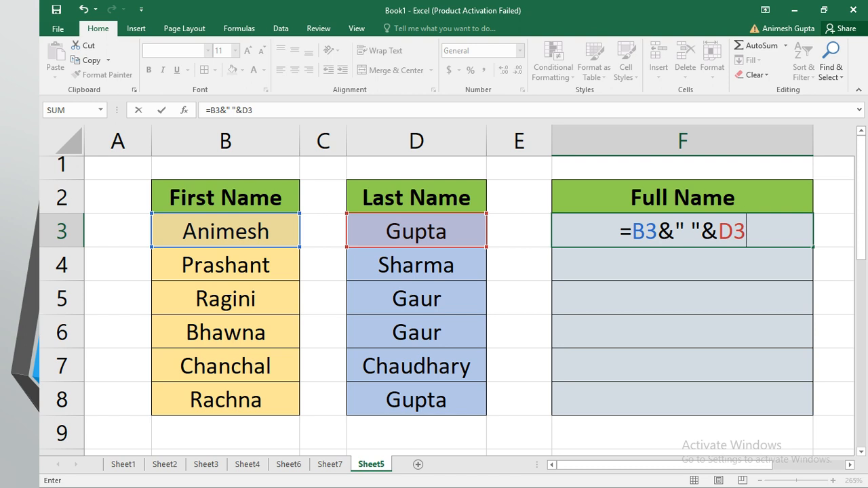
key(Return)
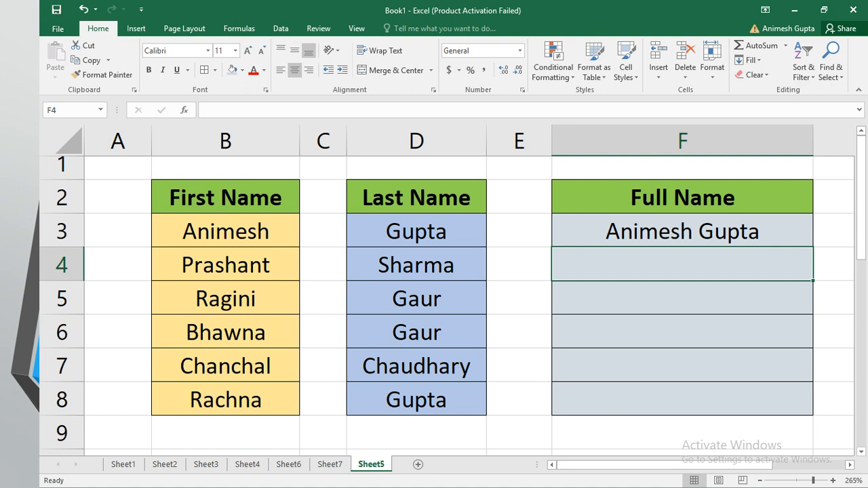
click(682, 230)
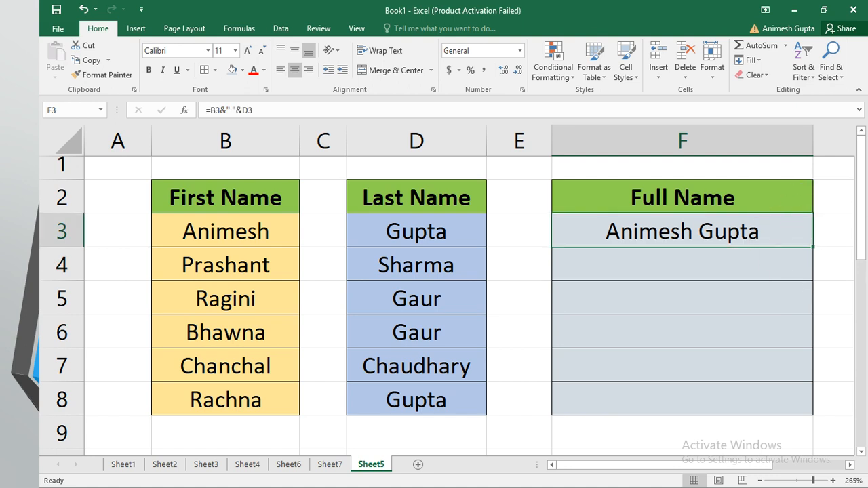
drag(813, 247, 813, 411)
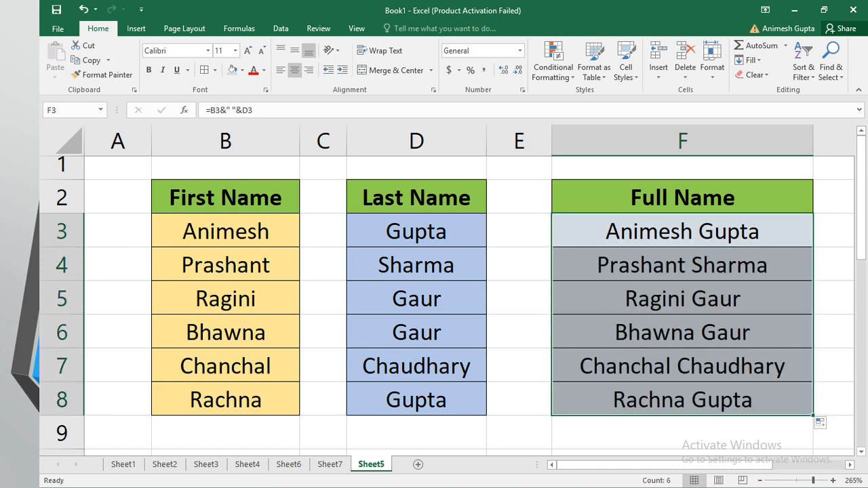
Check the Full Name formulas in F4 to F8 against the first and last names in their rows.
click(225, 265)
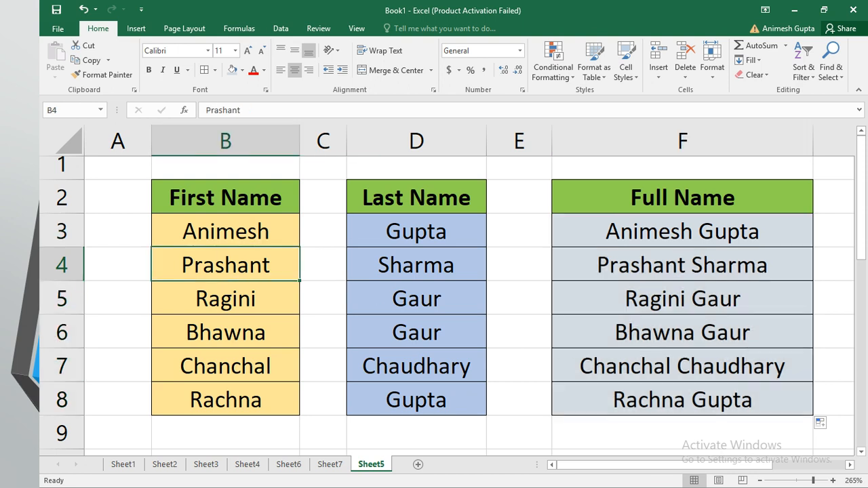
click(416, 266)
click(682, 265)
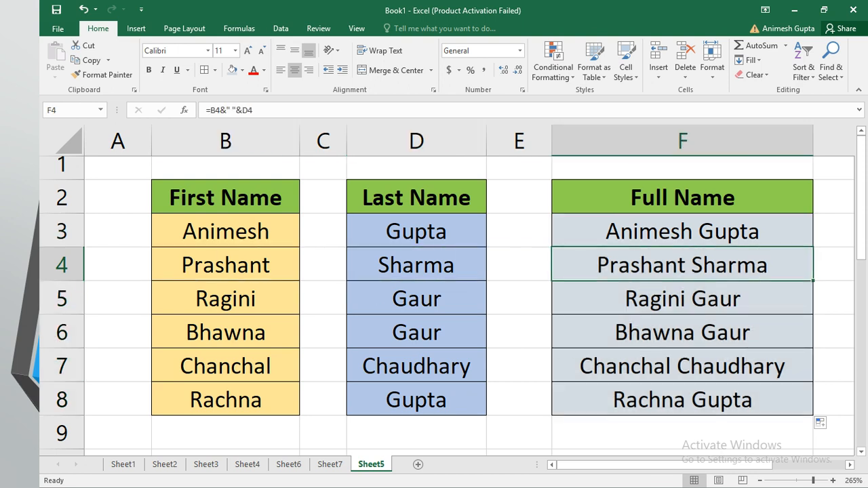
click(225, 299)
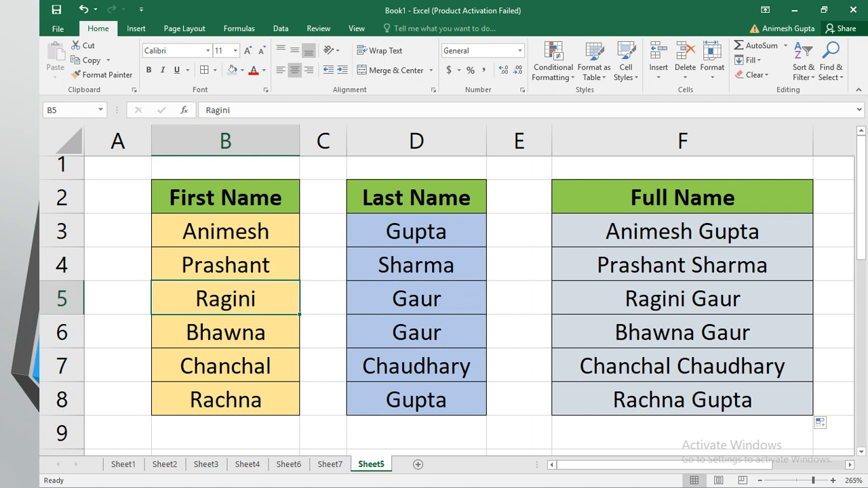
click(417, 299)
click(683, 298)
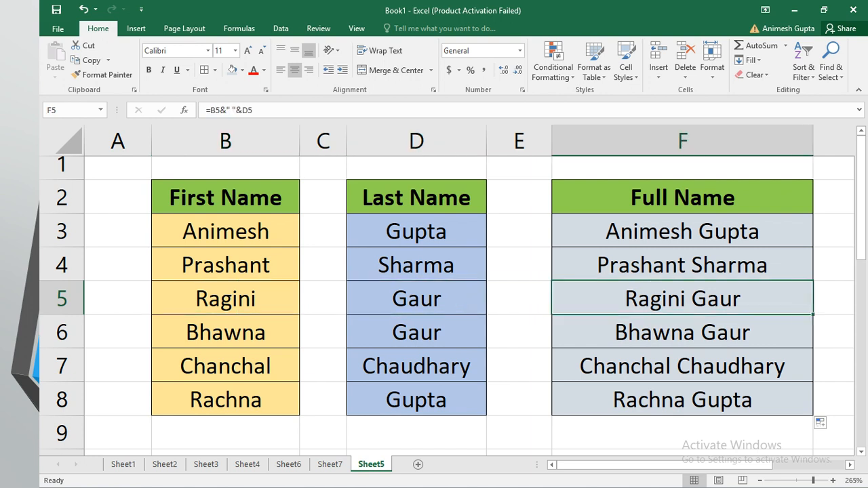
click(682, 333)
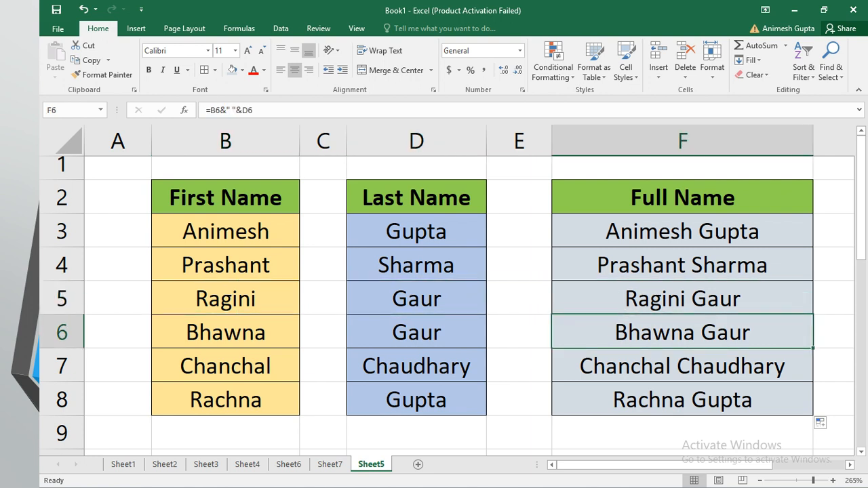
click(682, 367)
click(683, 400)
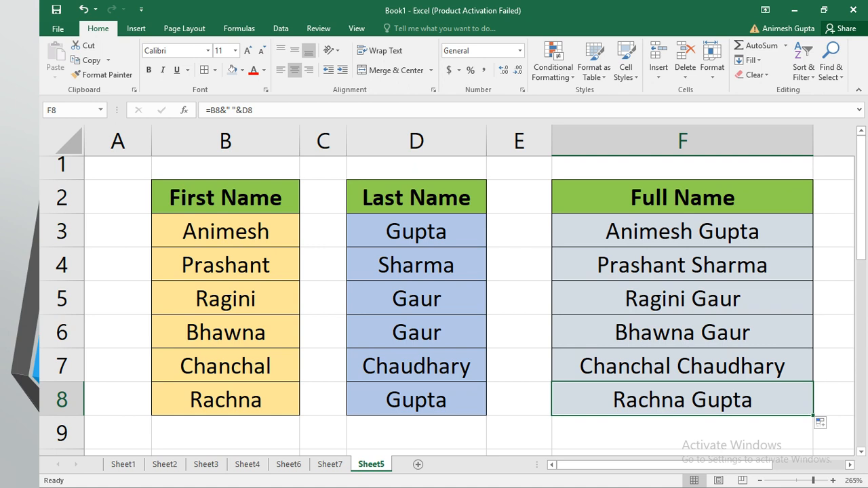
Enter the text "Do" in cell B11 below the name table.
scroll(448, 305, down, 3)
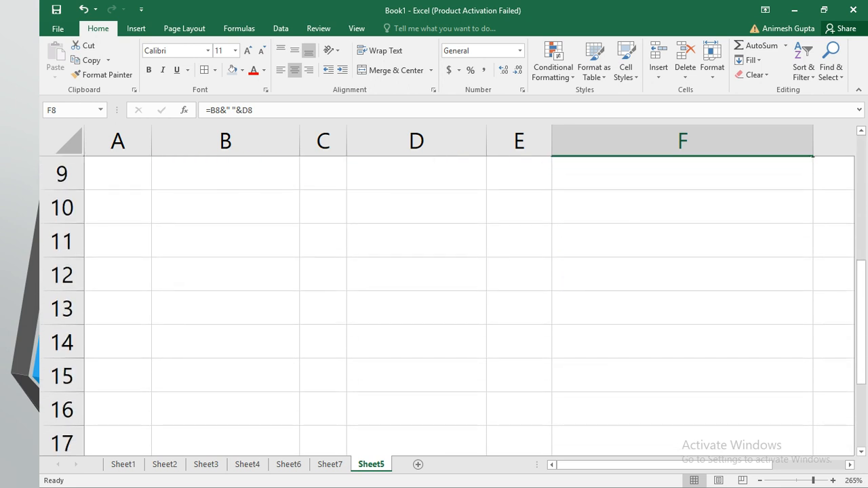
click(225, 240)
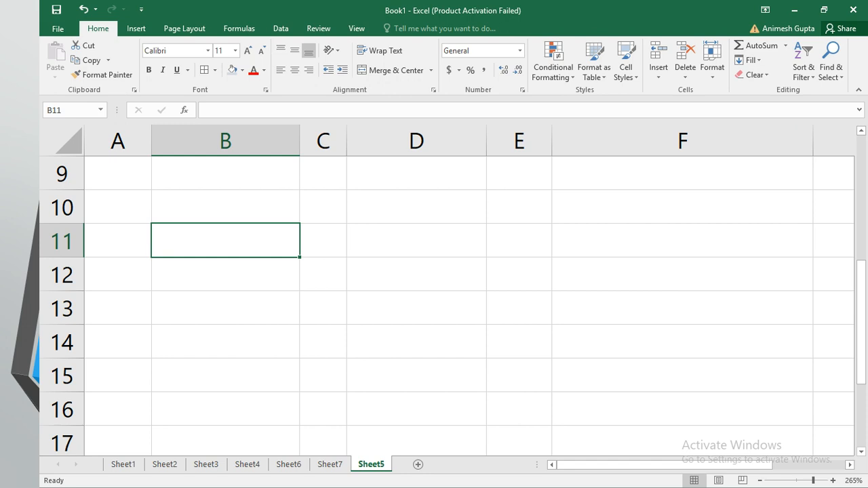
text(Do)
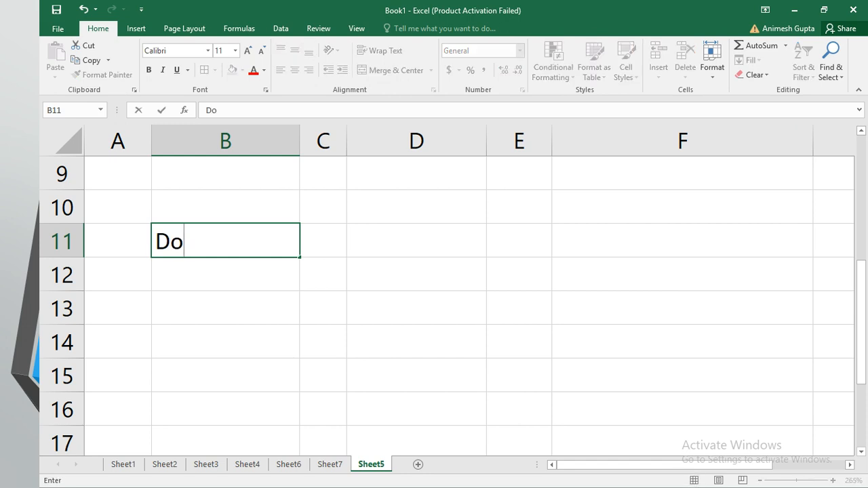
click(416, 240)
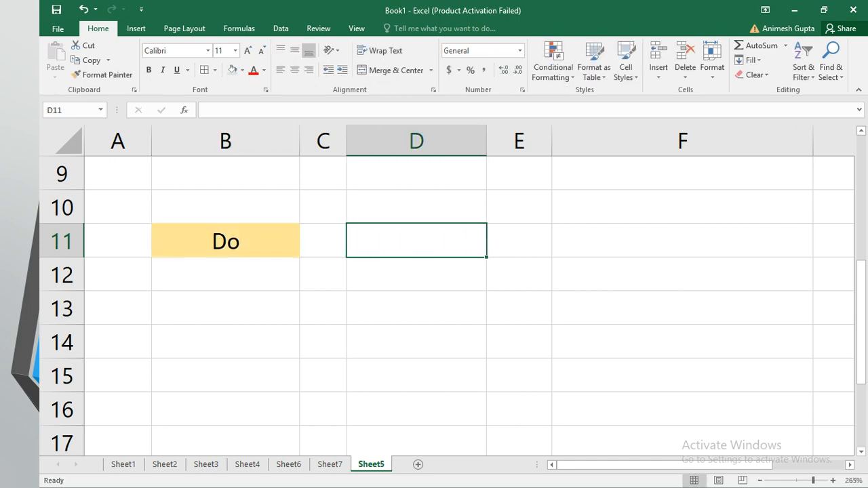
Enter the text "or Die" in cell D11, in the same row as "Do".
text(or)
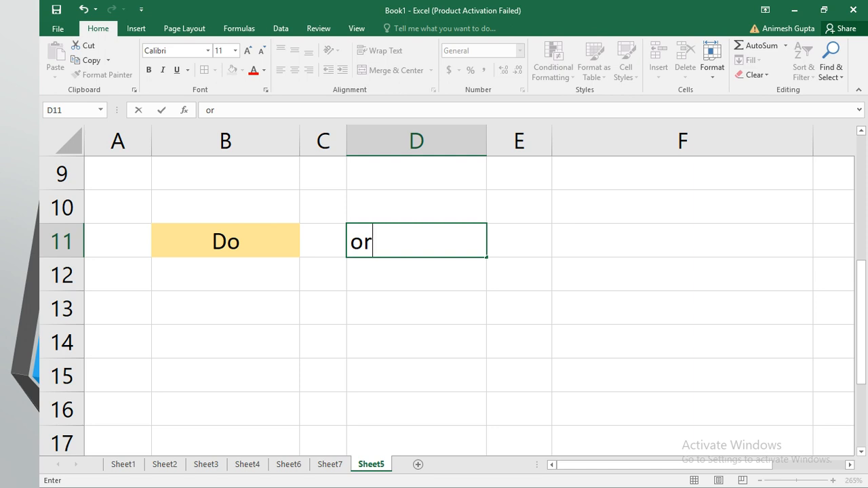
text( Dle)
key(BackSpace)
key(BackSpace)
text(ie)
key(Return)
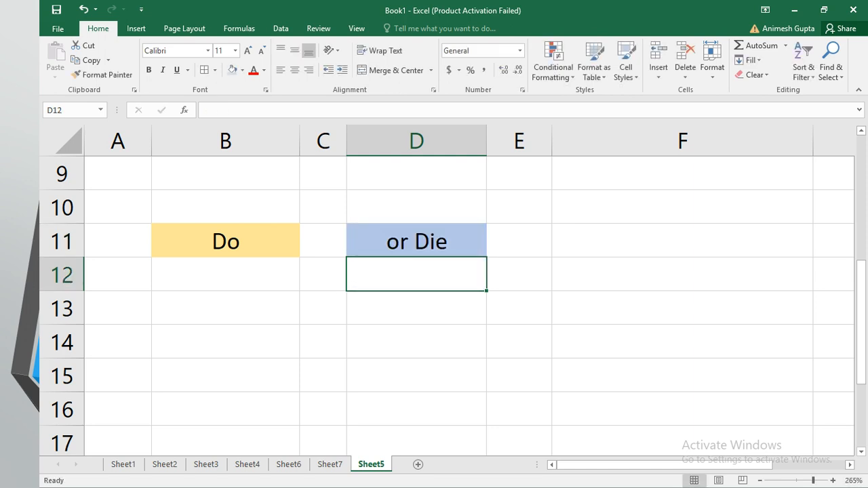
Enter the formula =B11&" "&D11 in cell F11 to join "Do" and "or Die" with a space.
click(225, 241)
click(416, 240)
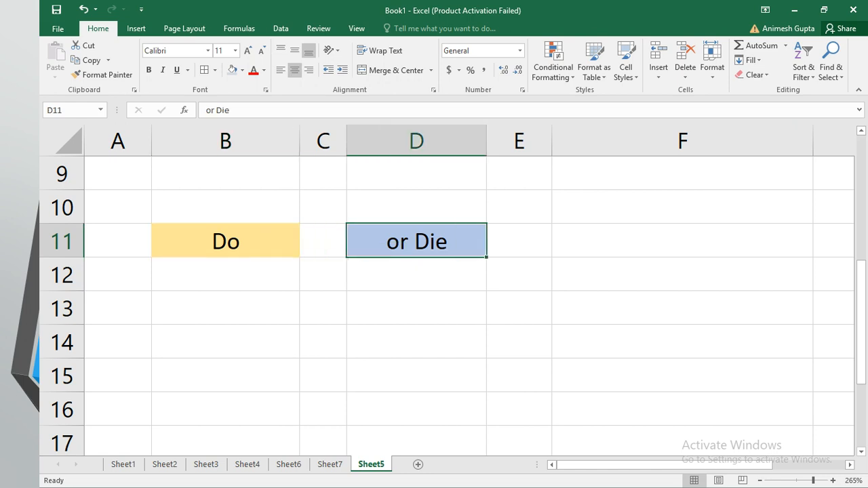
click(682, 241)
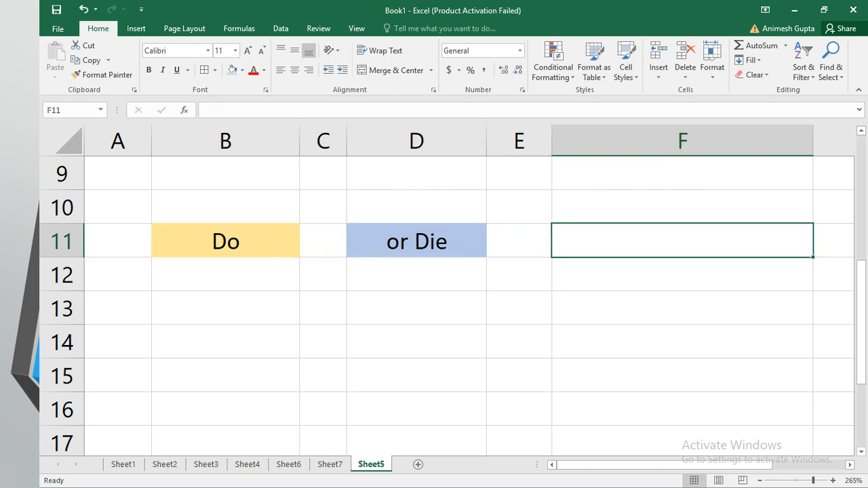
text(=)
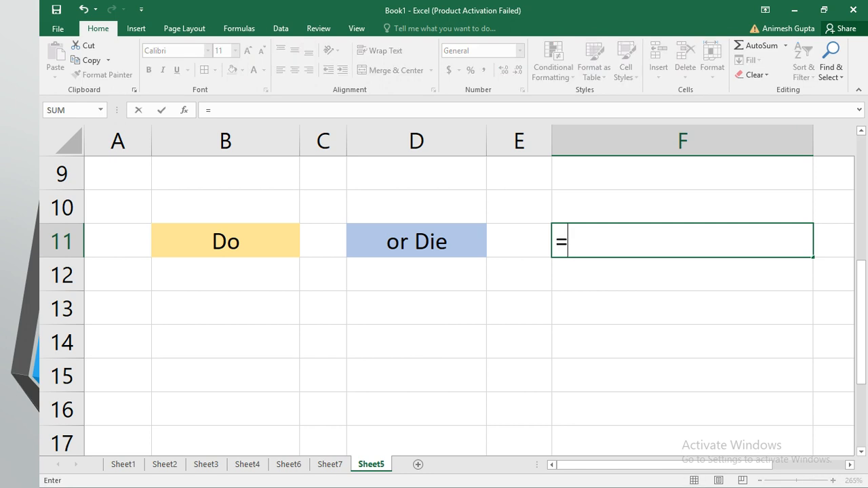
text(B11)
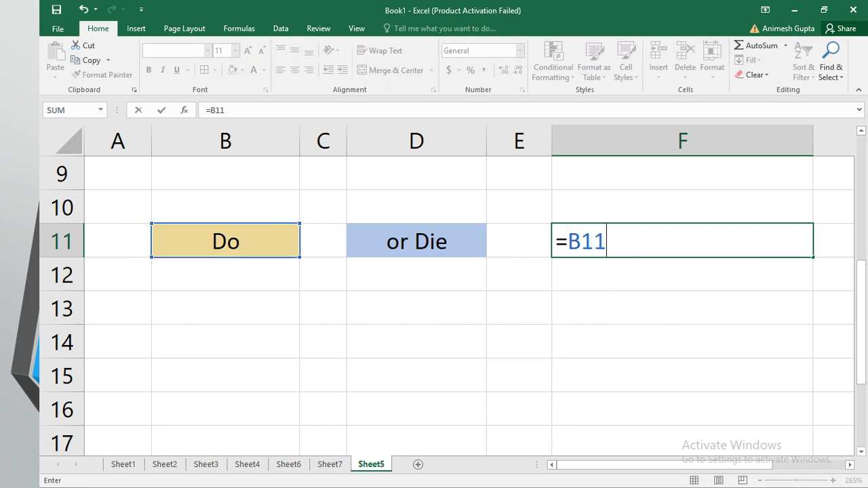
text(&)
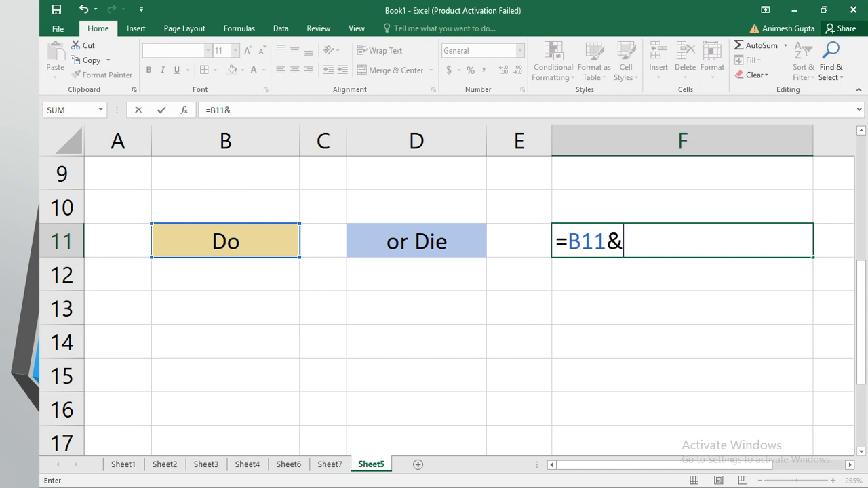
text(" "&)
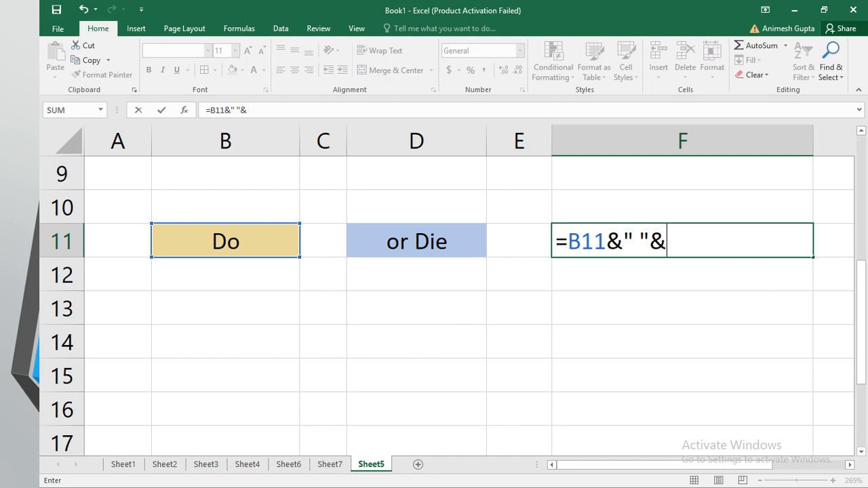
text(D11)
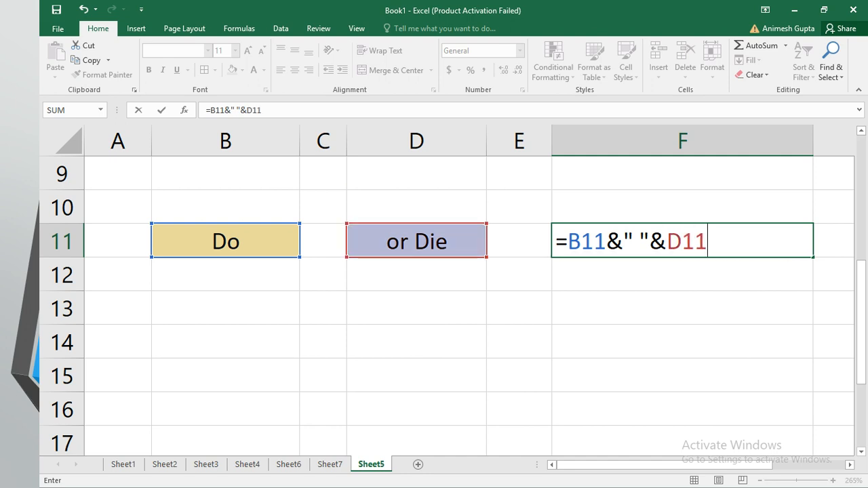
key(Return)
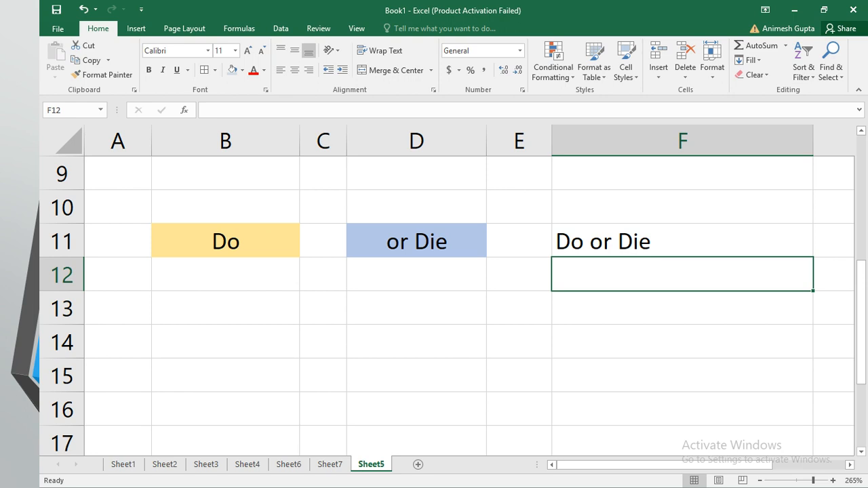
Switch to the PowerPoint slide show and advance to the Formula Errors slide until its table of errors and reasons is shown.
scroll(448, 292, up, 3)
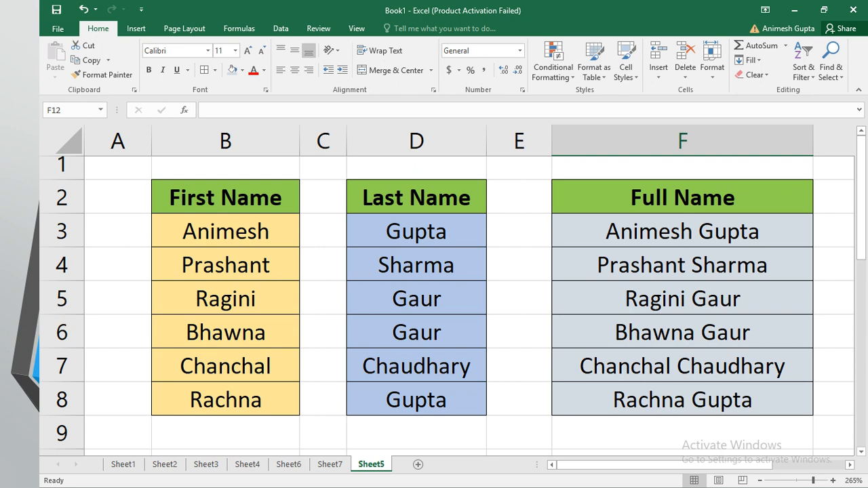
key(alt+Tab)
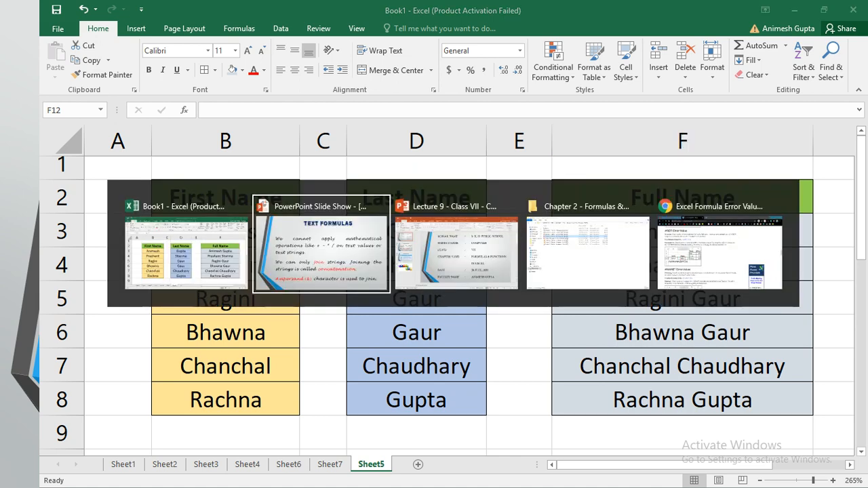
key(Right)
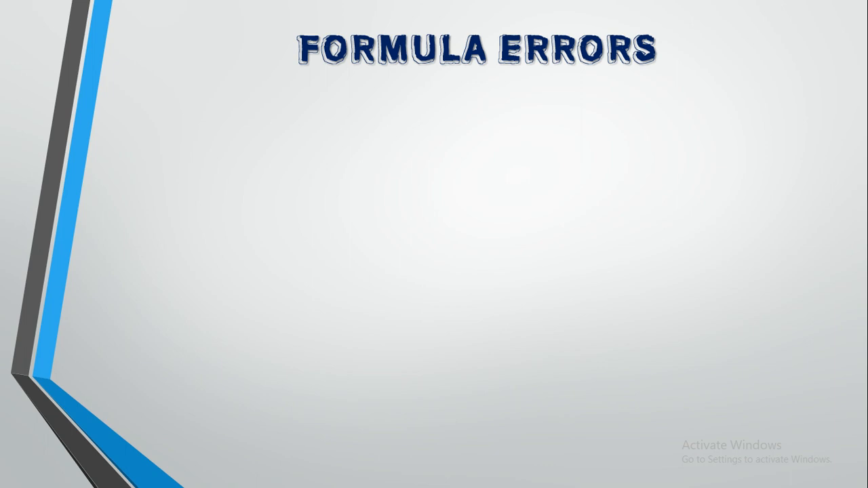
key(Right)
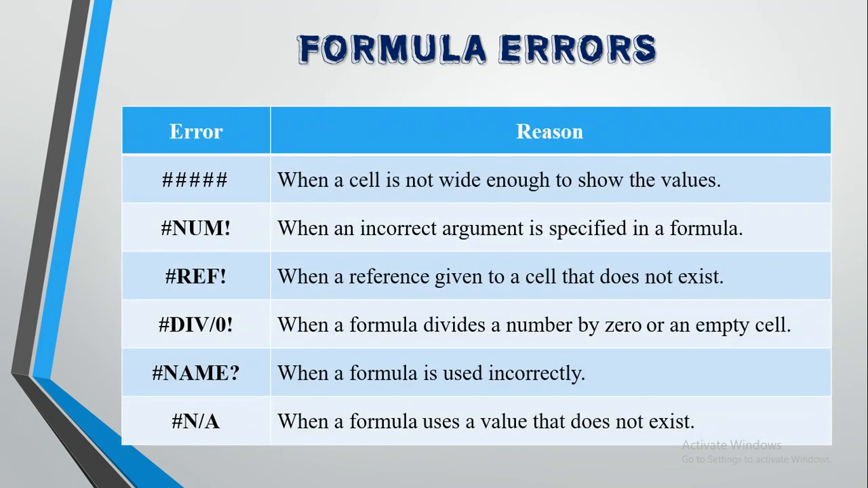